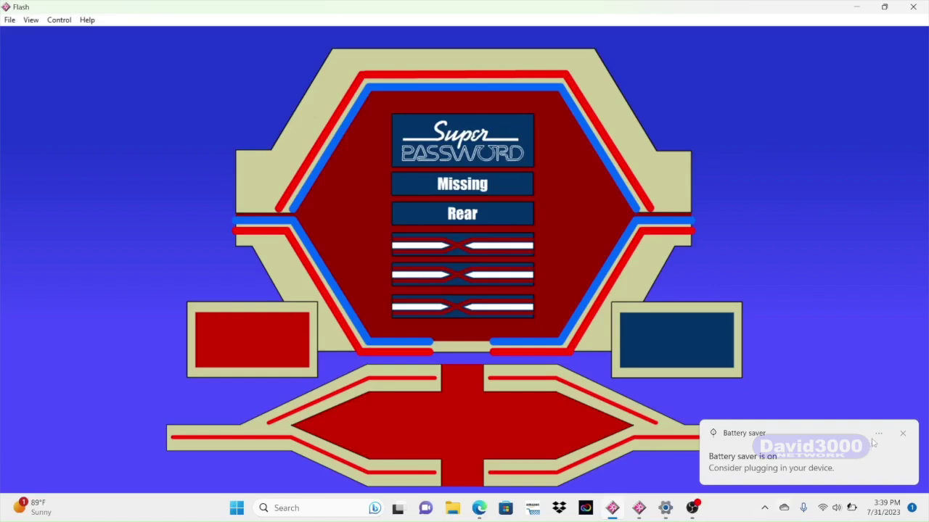
Step: Dismiss the battery saver notification and reveal the third clue, Part, on the board
left_click(904, 437)
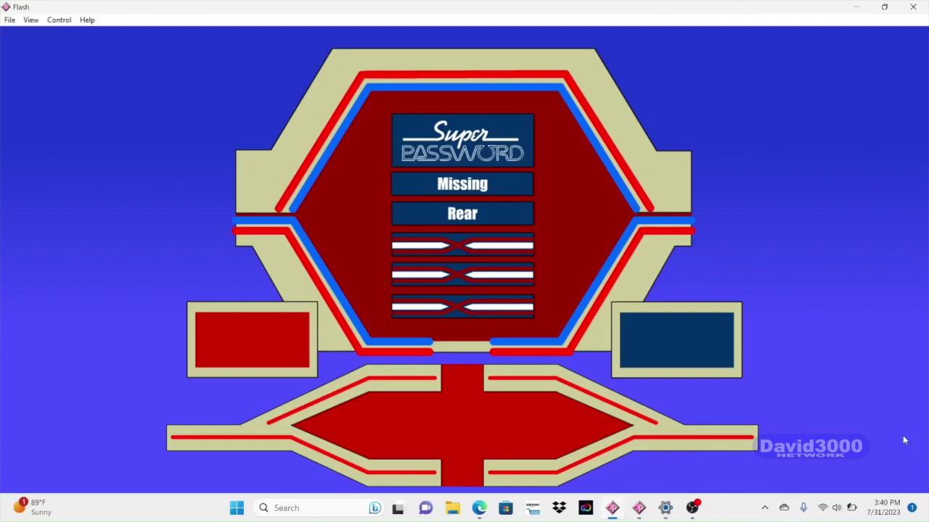
key("space")
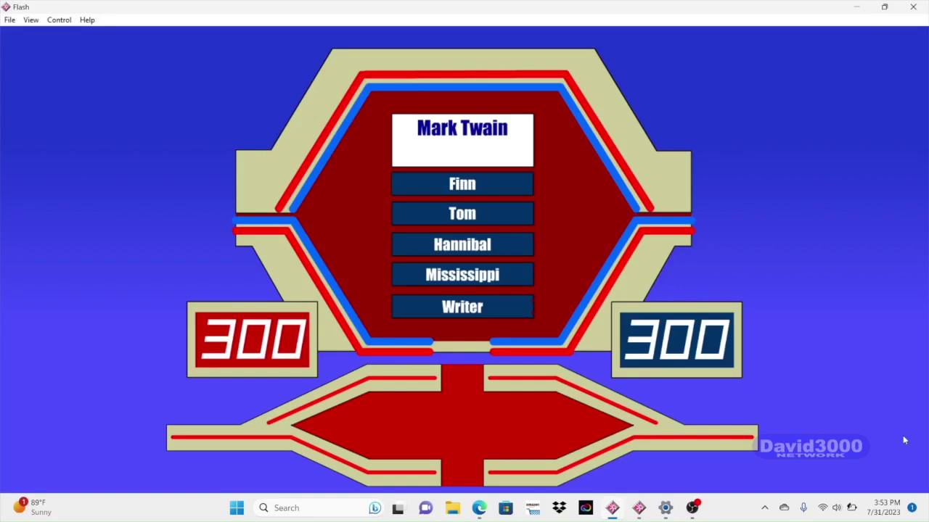
Step: Reset the board to the Super Password logo for the next password puzzle
key("space")
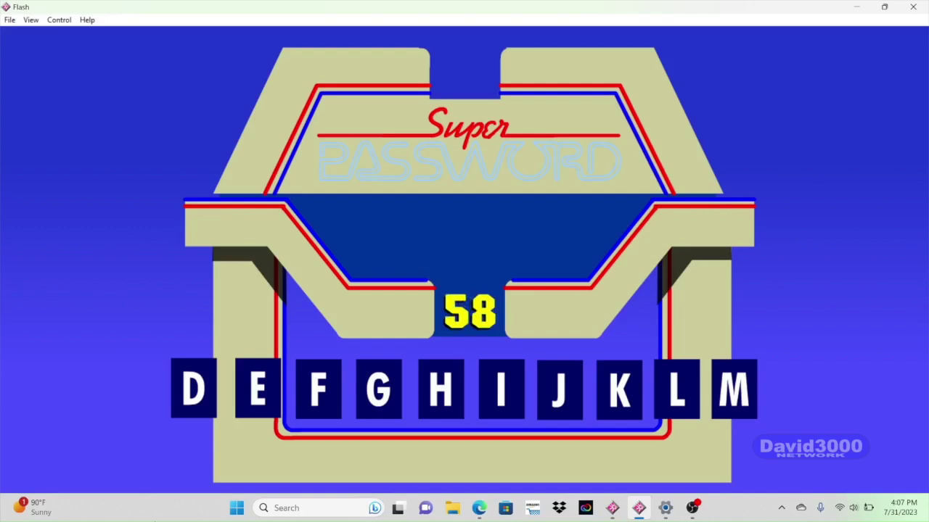
Step: Score the D, F, G, H and L tiles as dollar signs, raising winnings to 700
key("d")
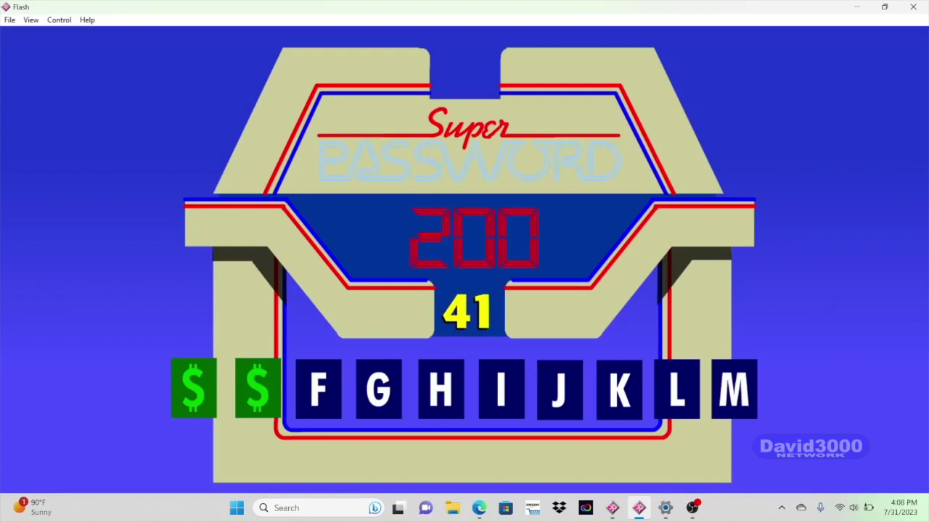
key("space")
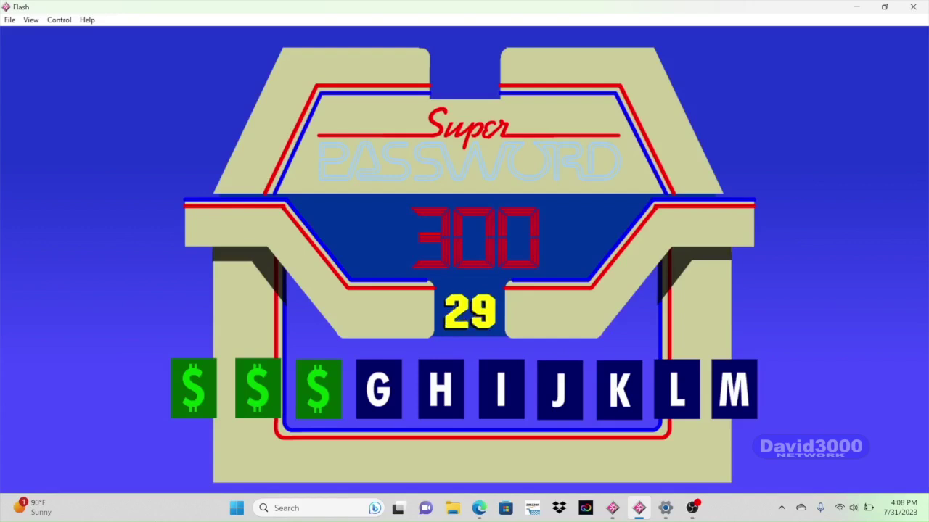
key("g")
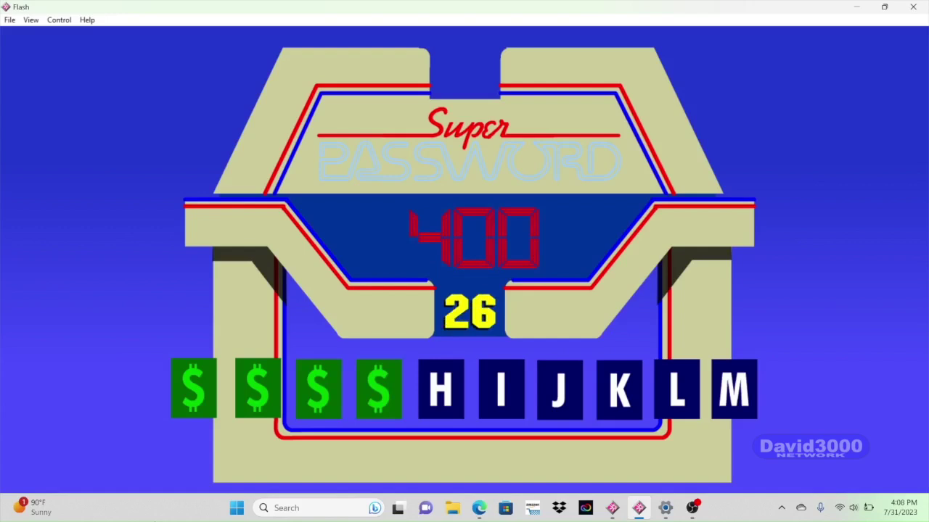
key("space")
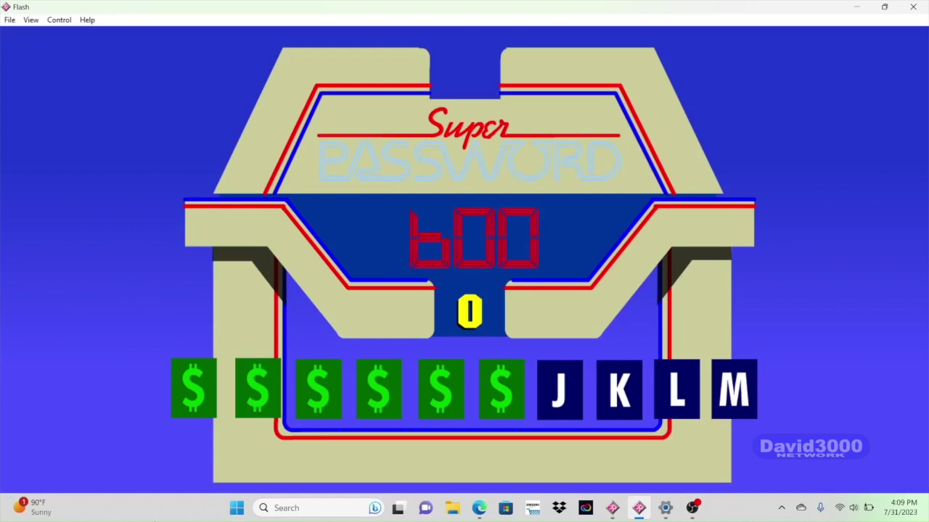
key("l")
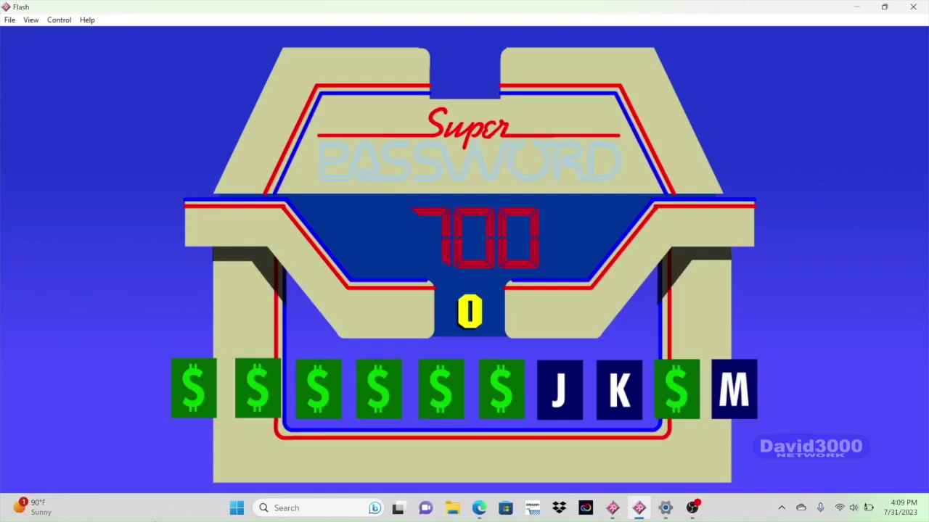